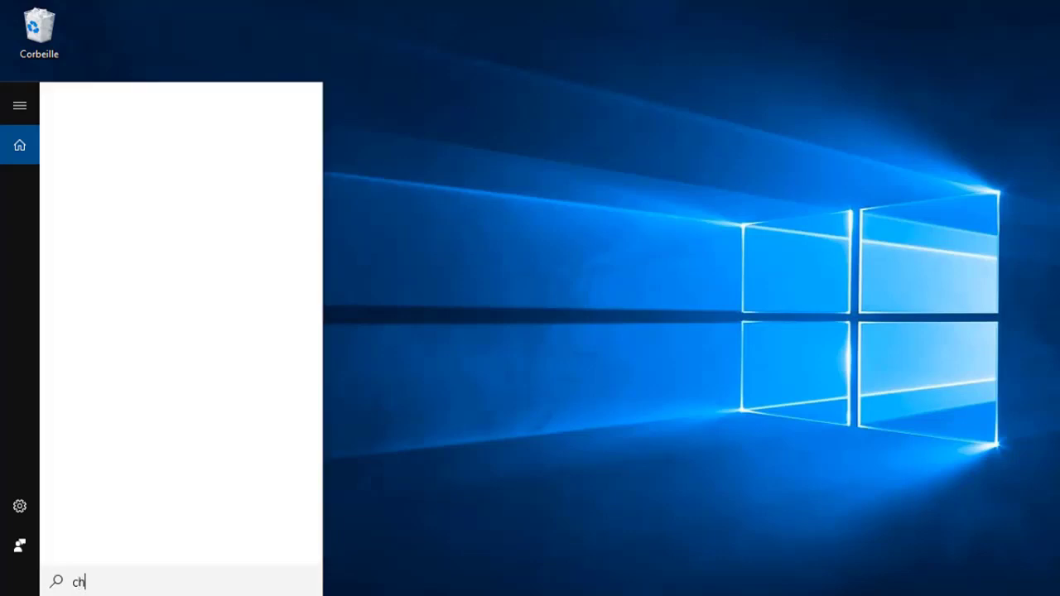
# - Find the file encryption certificate manager with the search "chiffrement" and create a self-signed certificate stored on the computer
pyautogui.write('nt')
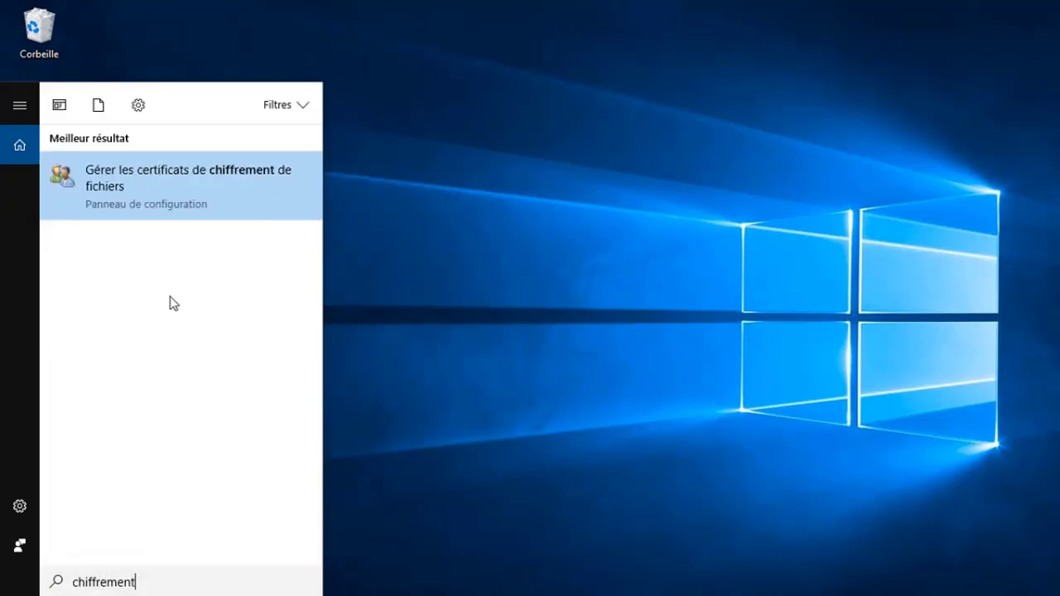
pyautogui.click(239, 213)
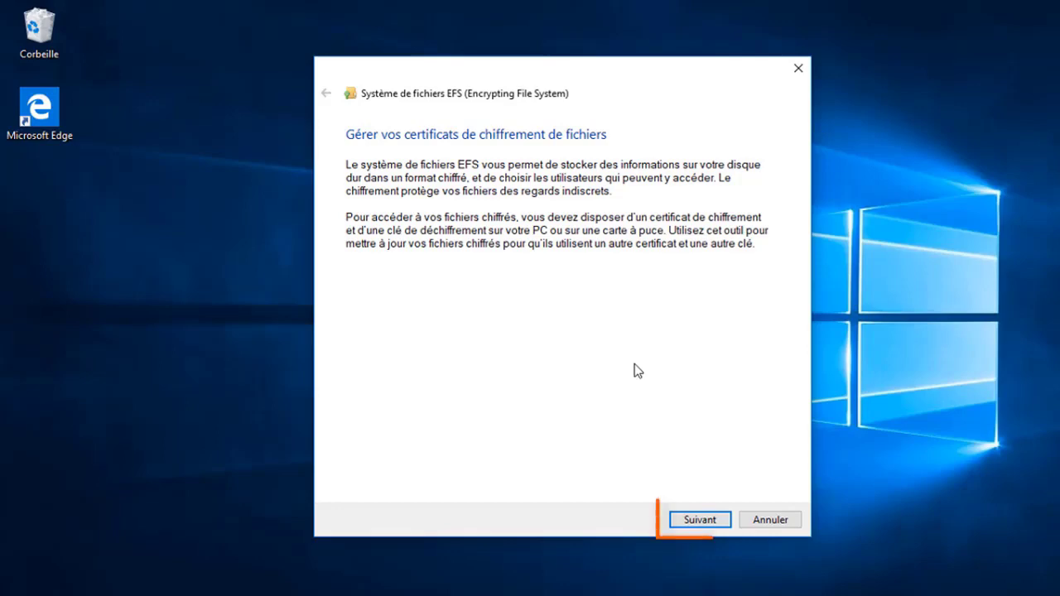
pyautogui.click(701, 520)
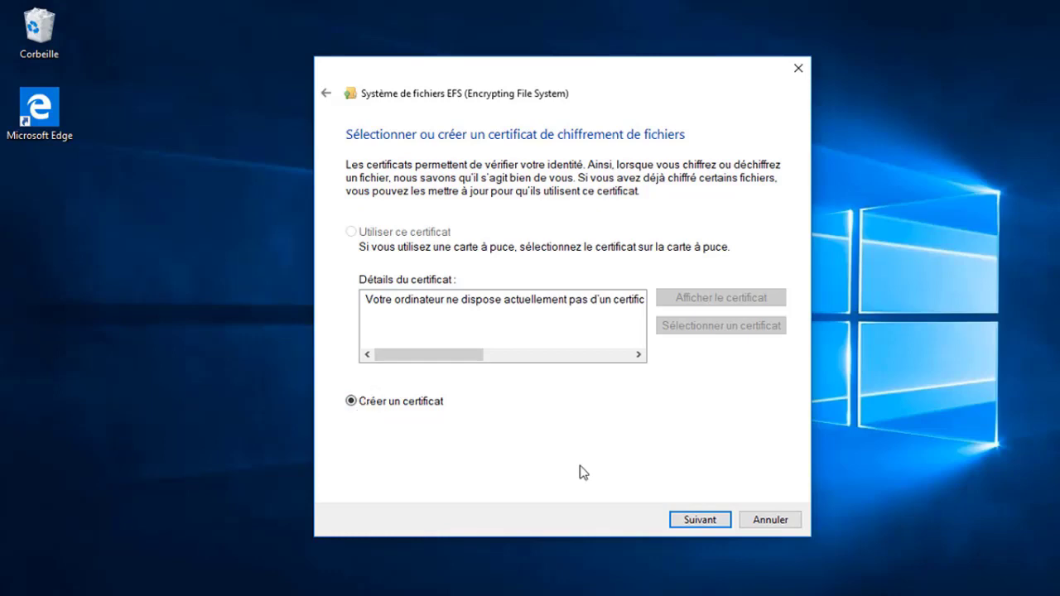
pyautogui.click(700, 520)
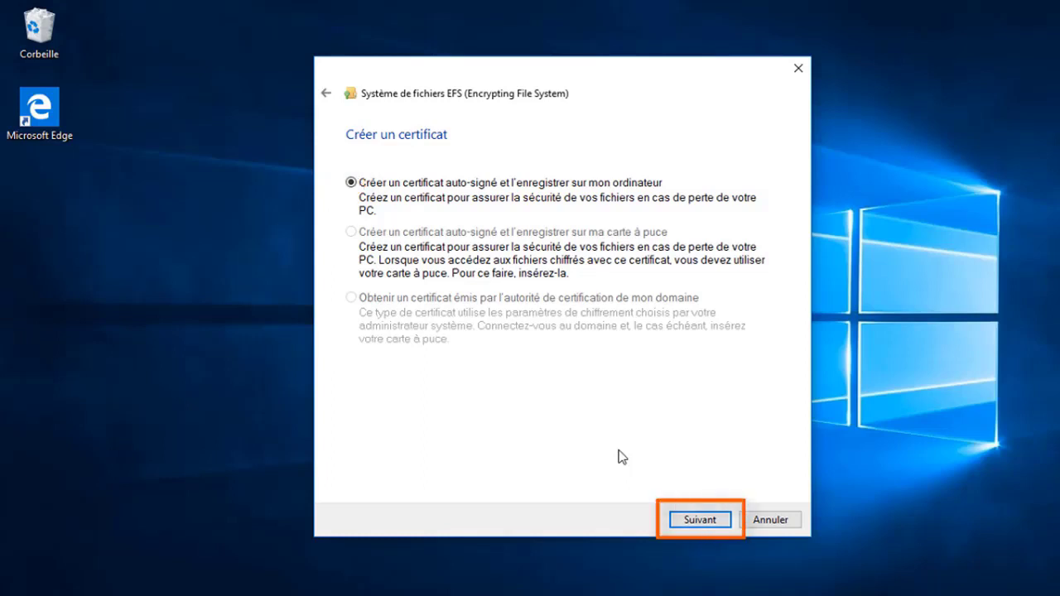
pyautogui.click(690, 520)
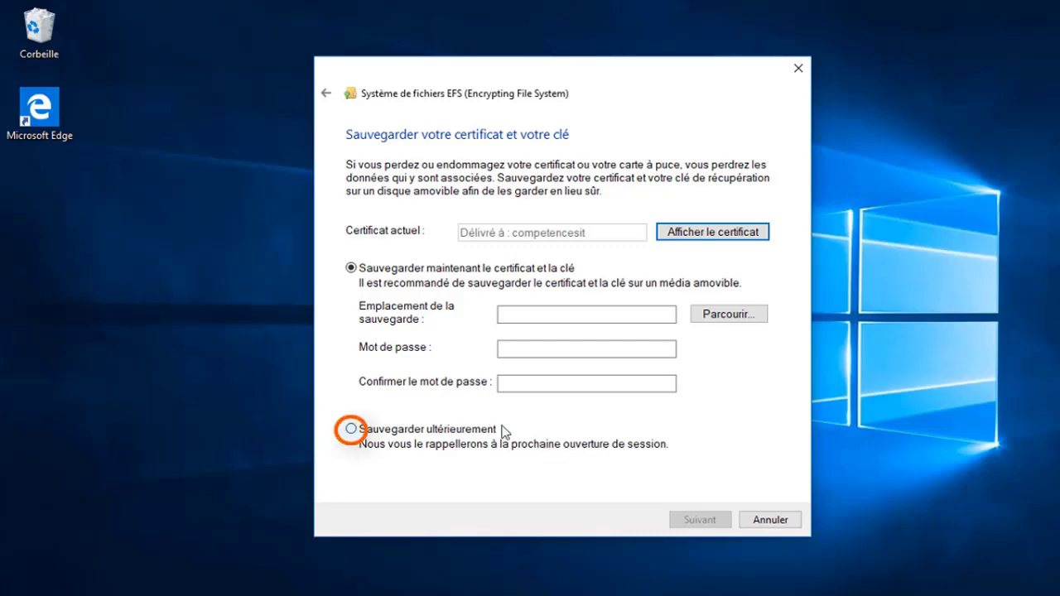
# - Postpone both the backup of the certificate and key and the update of previously encrypted files
pyautogui.click(476, 430)
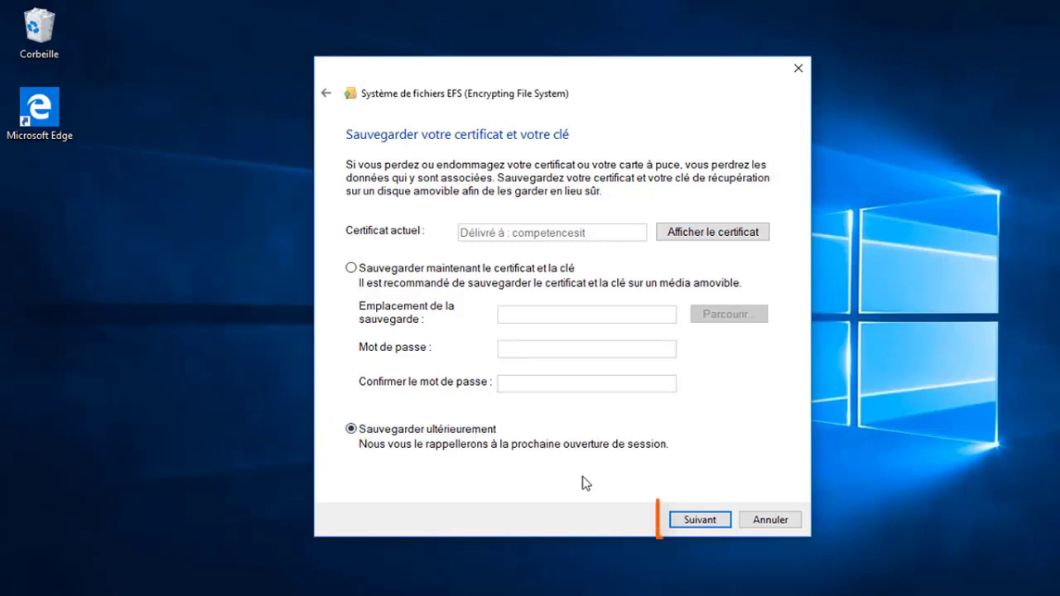
pyautogui.click(703, 521)
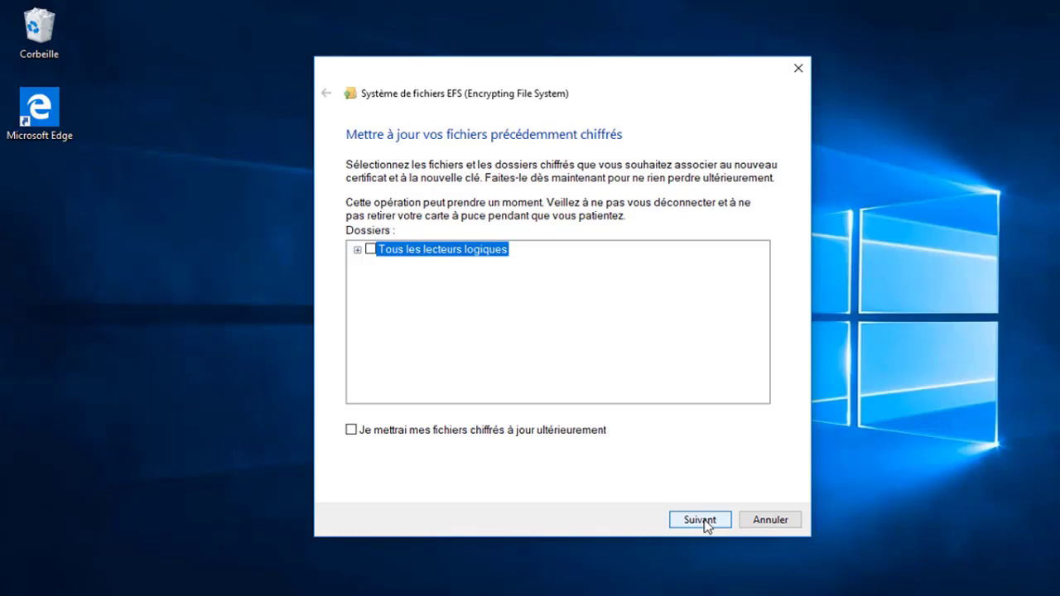
pyautogui.click(351, 429)
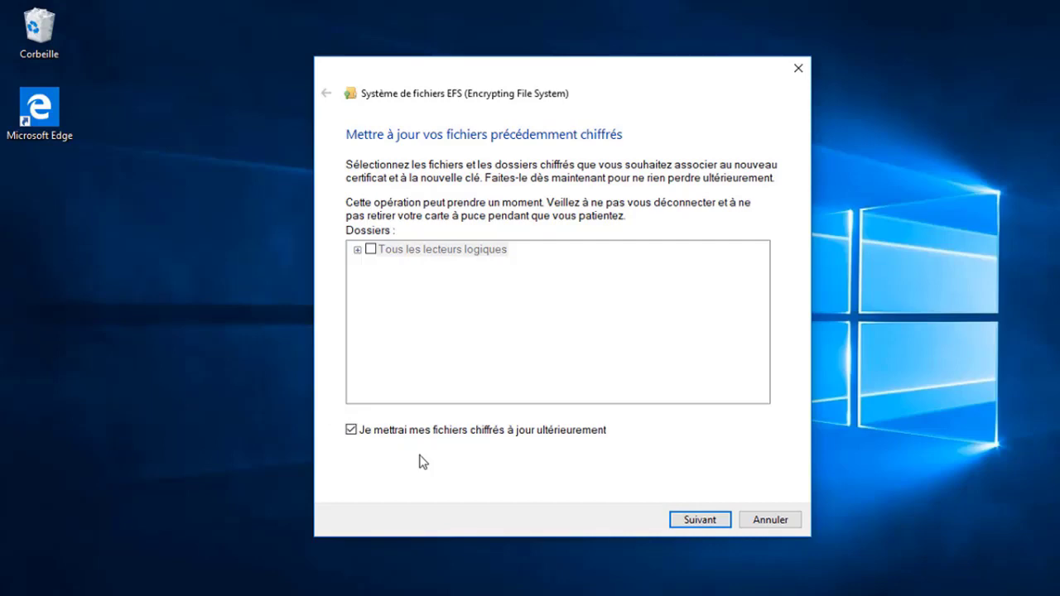
pyautogui.click(687, 516)
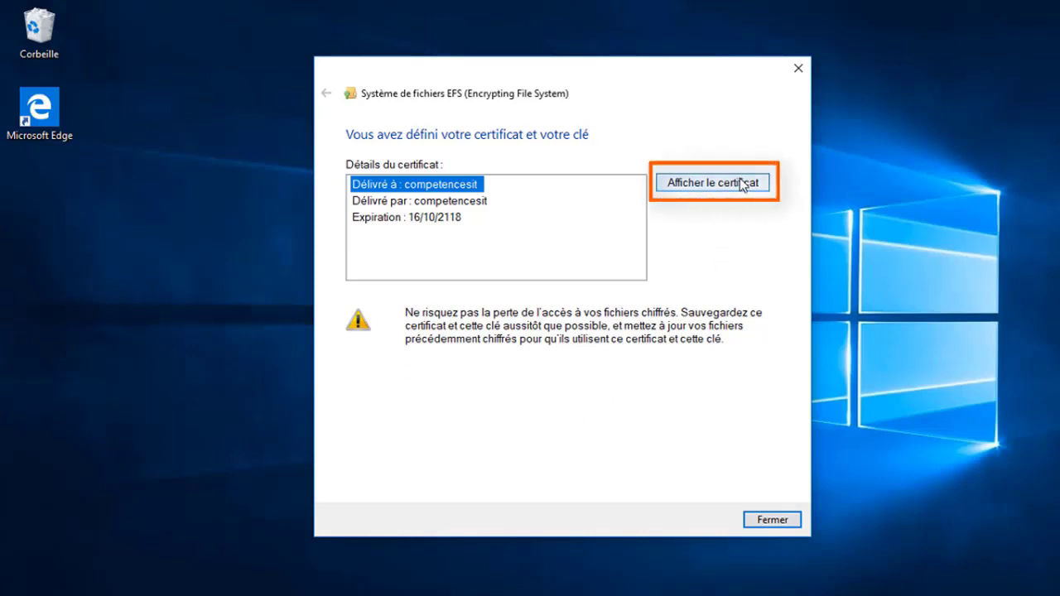
# - Examine the new certificate's general information and all its detail fields, and close the certificate and the EFS wizard
pyautogui.click(712, 183)
pyautogui.moveTo(568, 178); pyautogui.dragTo(605, 102)
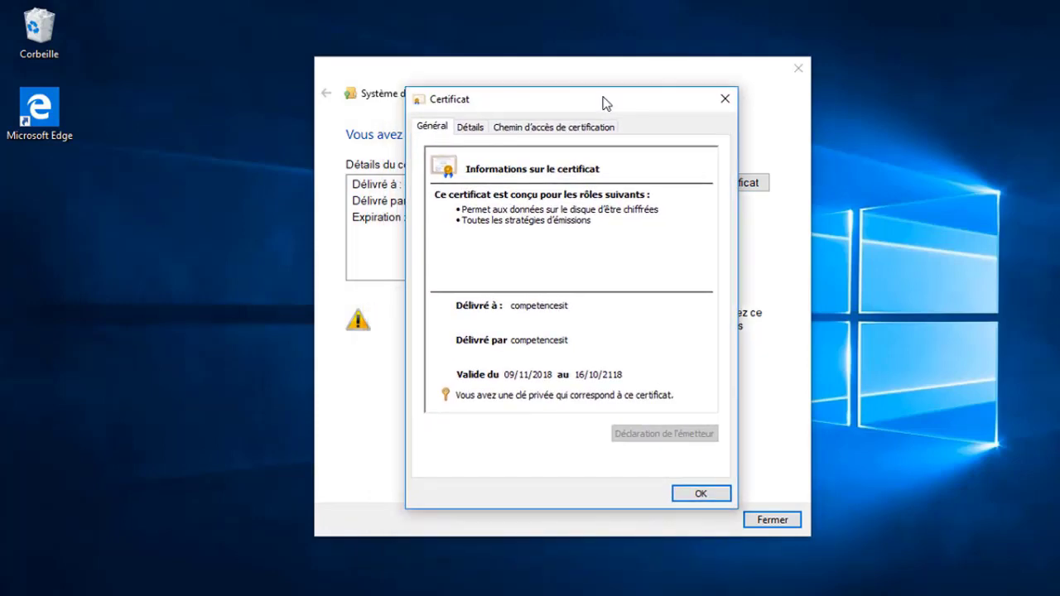
pyautogui.click(470, 128)
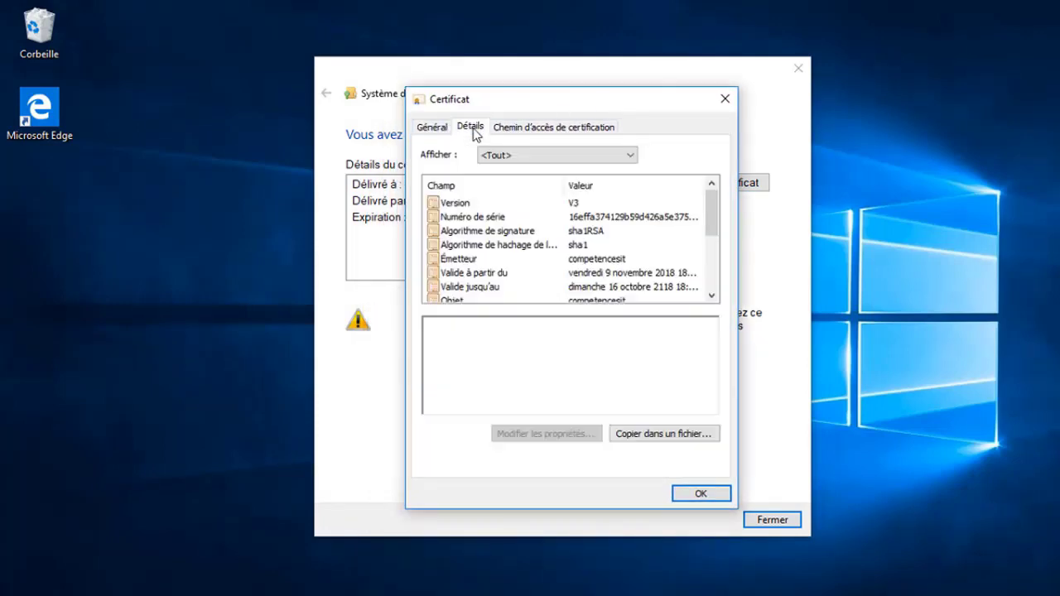
pyautogui.click(712, 297)
pyautogui.click(711, 297)
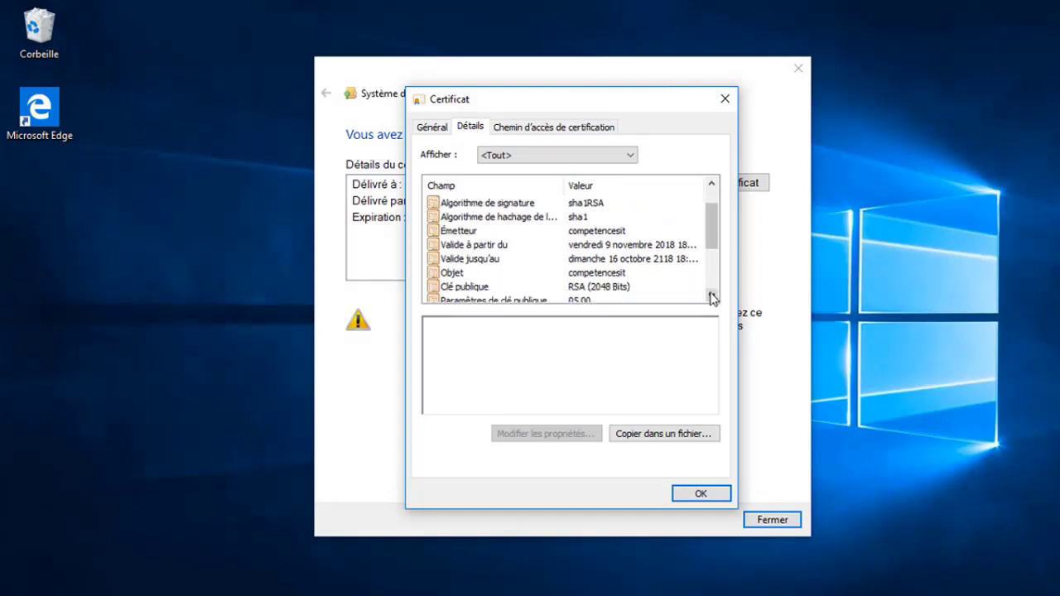
pyautogui.doubleClick(711, 297)
pyautogui.doubleClick(711, 297)
pyautogui.doubleClick(711, 297)
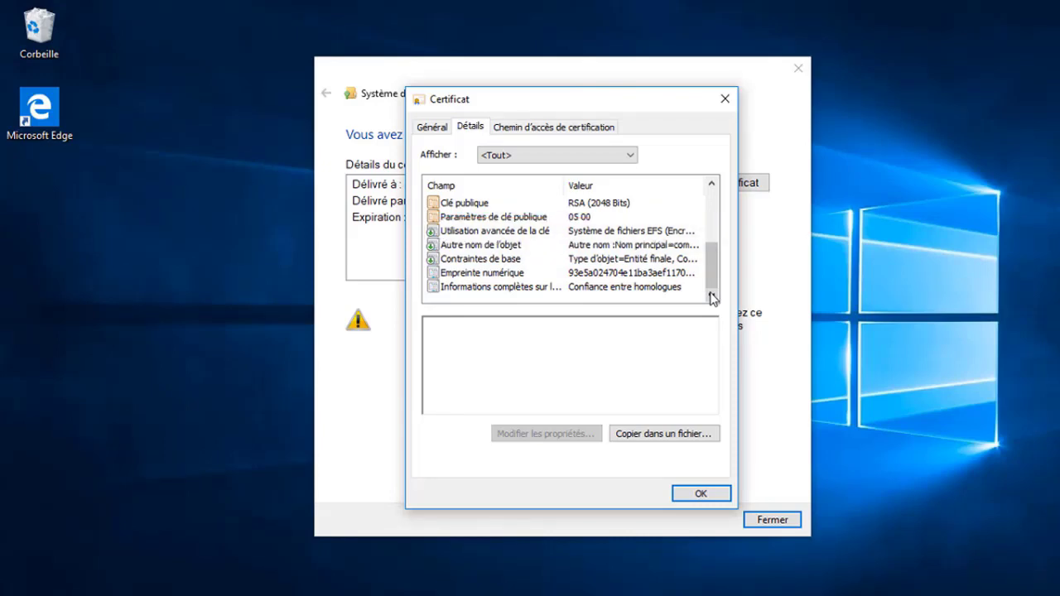
pyautogui.moveTo(712, 296); pyautogui.dragTo(712, 240)
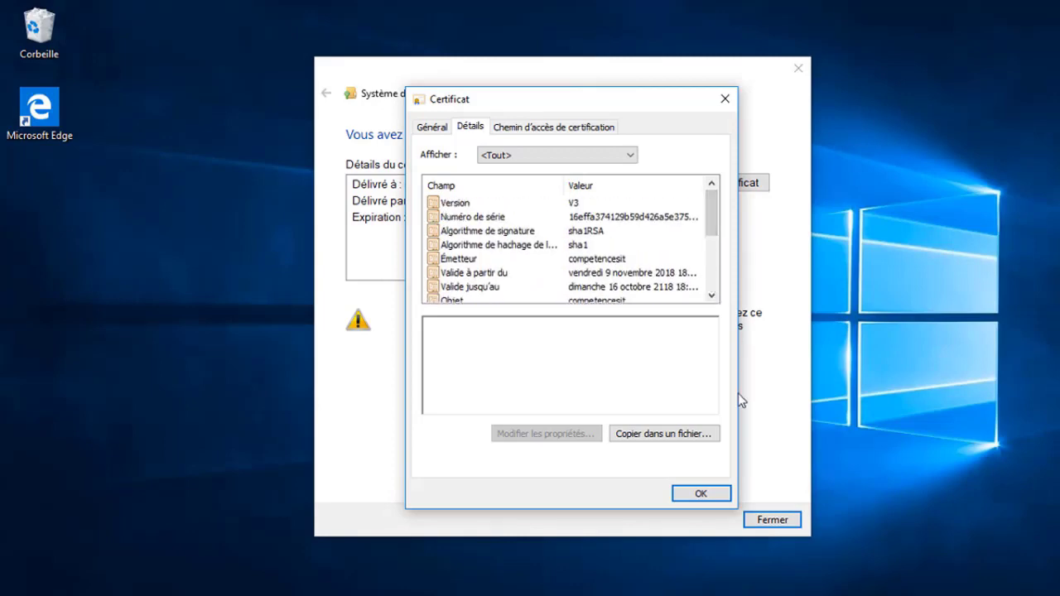
pyautogui.click(701, 493)
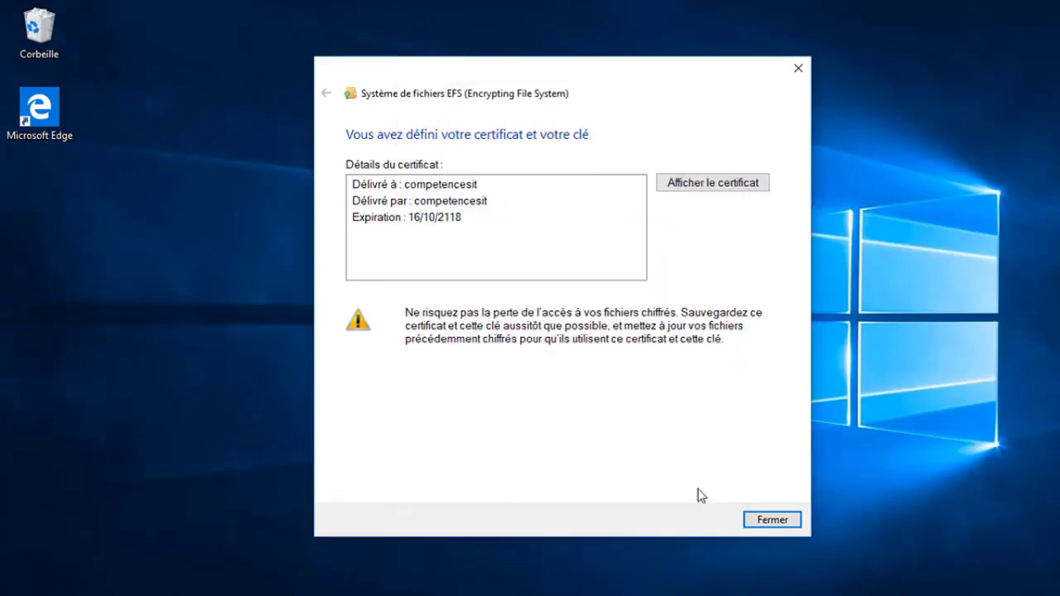
pyautogui.click(770, 522)
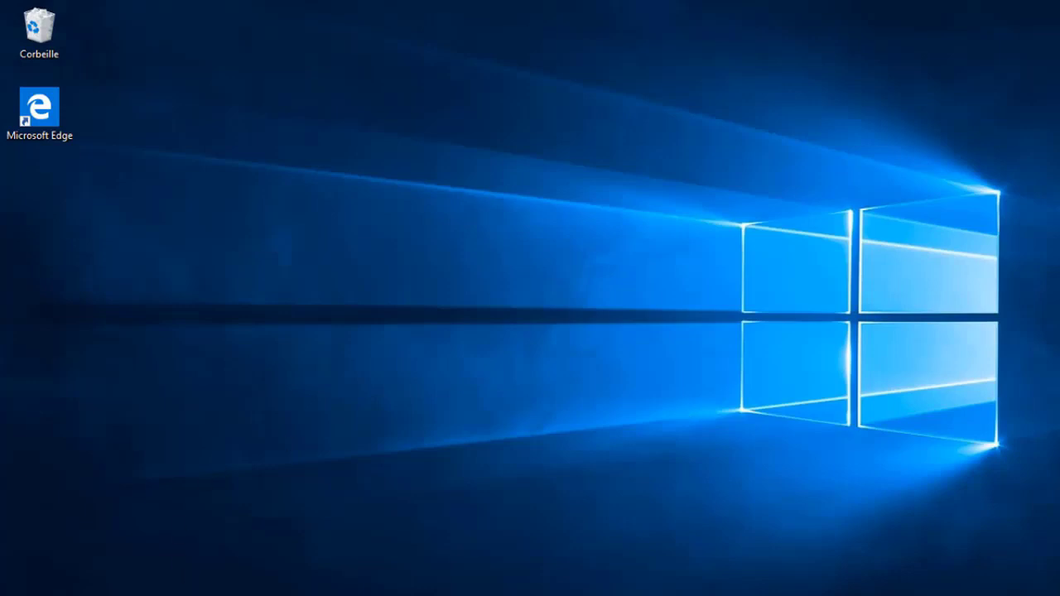
# - Create a new text document with the default name in the Documents folder using File Explorer
pyautogui.press('super+e')
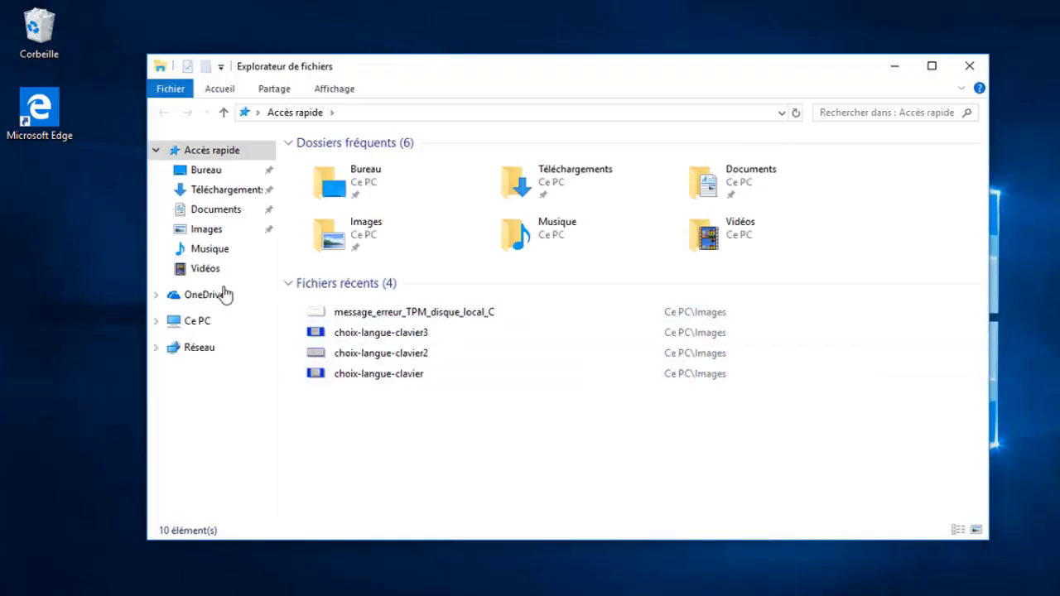
pyautogui.click(235, 210)
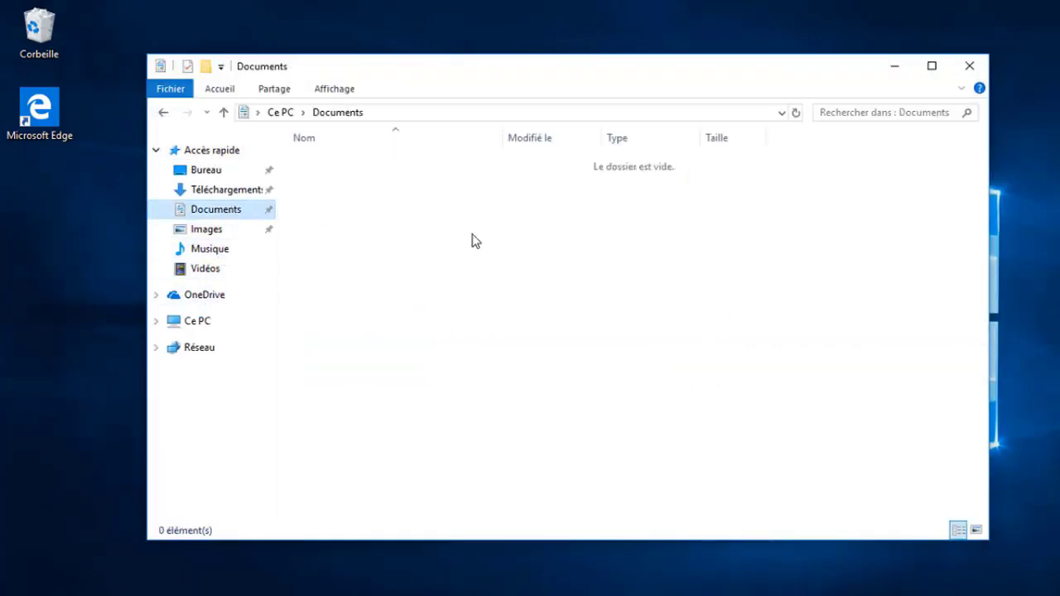
pyautogui.rightClick(498, 272)
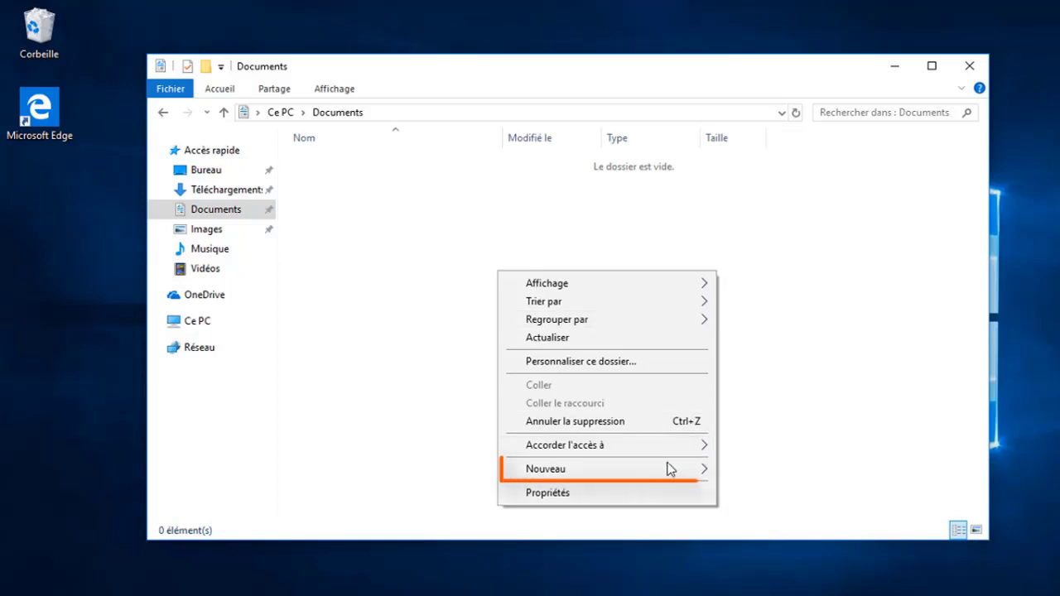
pyautogui.moveTo(668, 469)
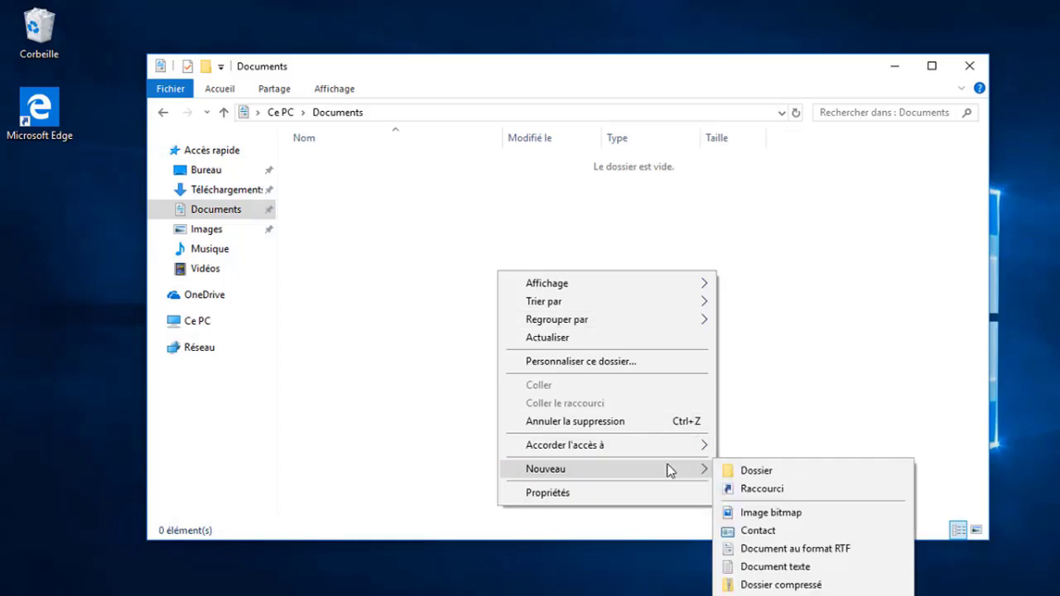
pyautogui.click(796, 568)
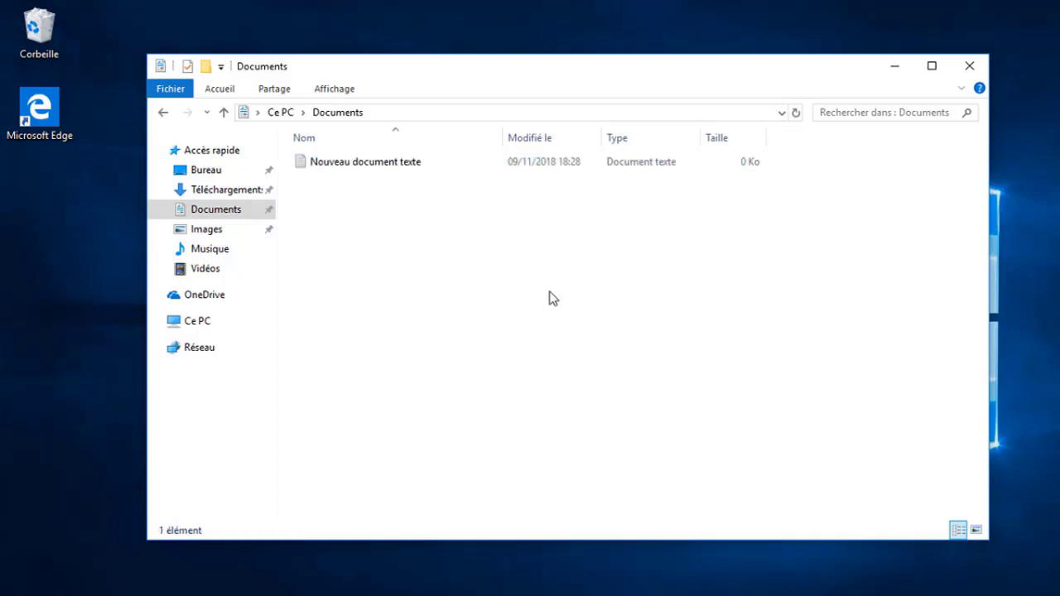
# - Write "test" in the new text document, save it and close it
pyautogui.click(394, 173)
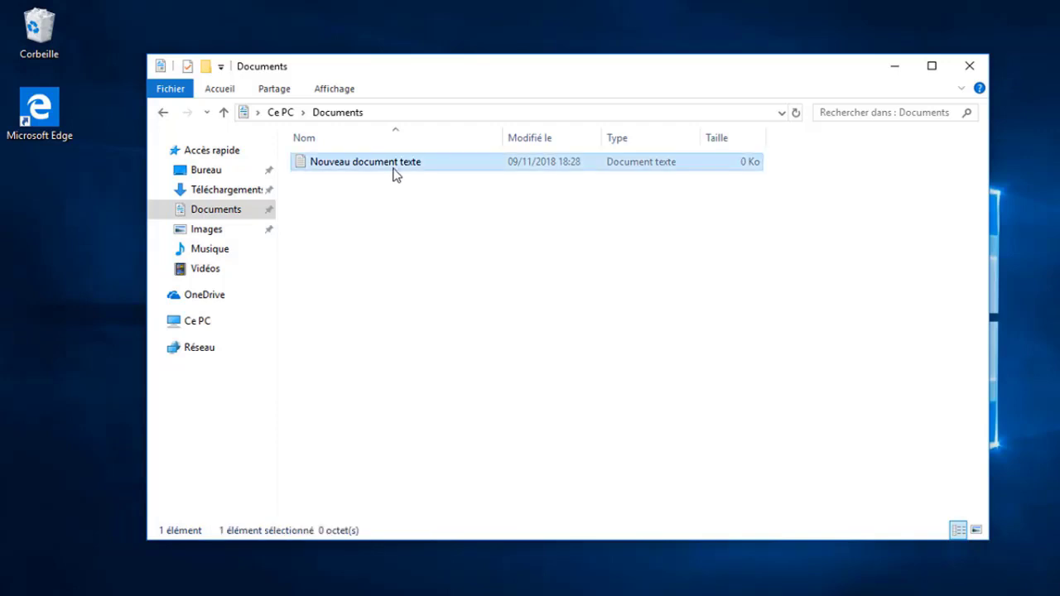
pyautogui.doubleClick(394, 173)
pyautogui.write('test')
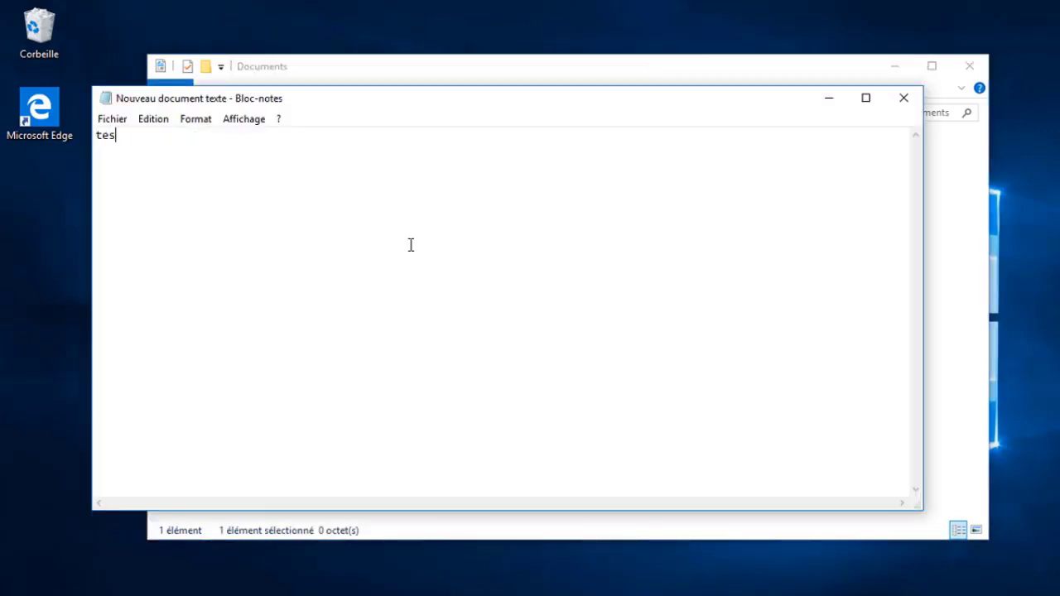
pyautogui.click(904, 97)
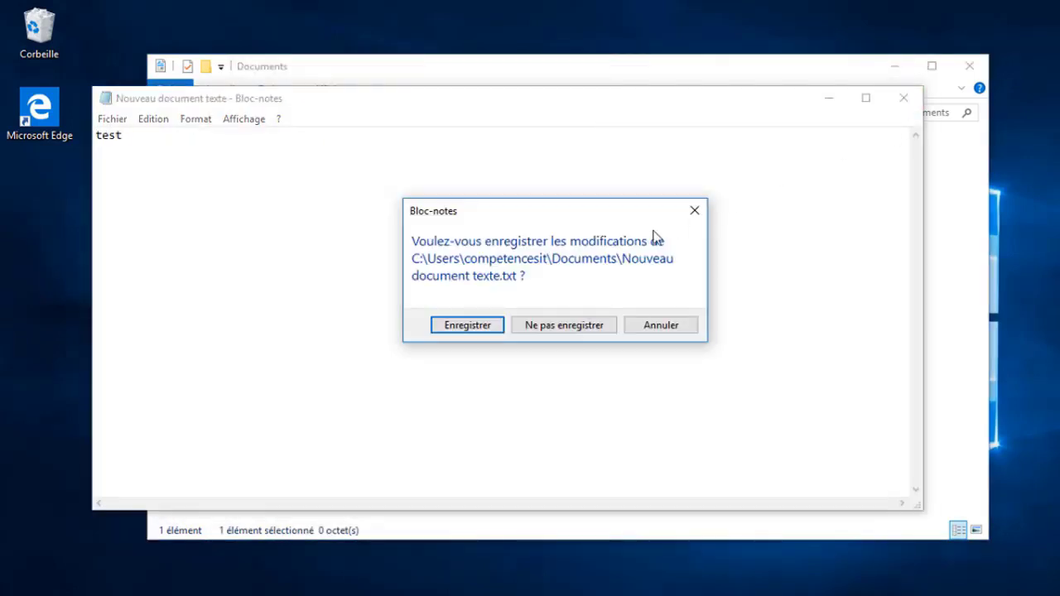
pyautogui.click(472, 329)
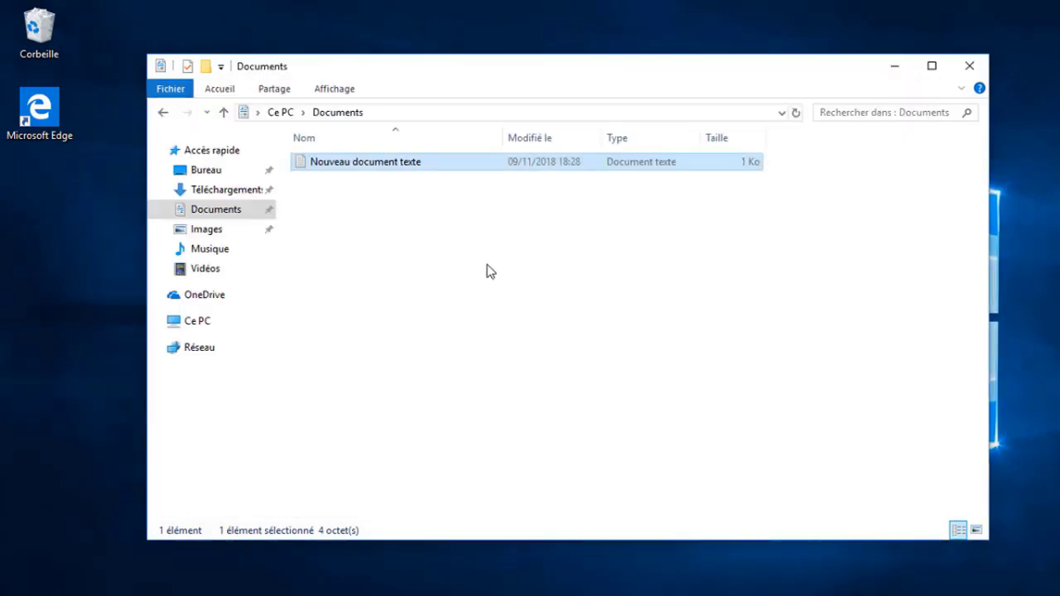
# - Enable "Chiffrer le contenu pour sécuriser les données" in the advanced attributes of Nouveau document texte
pyautogui.rightClick(479, 168)
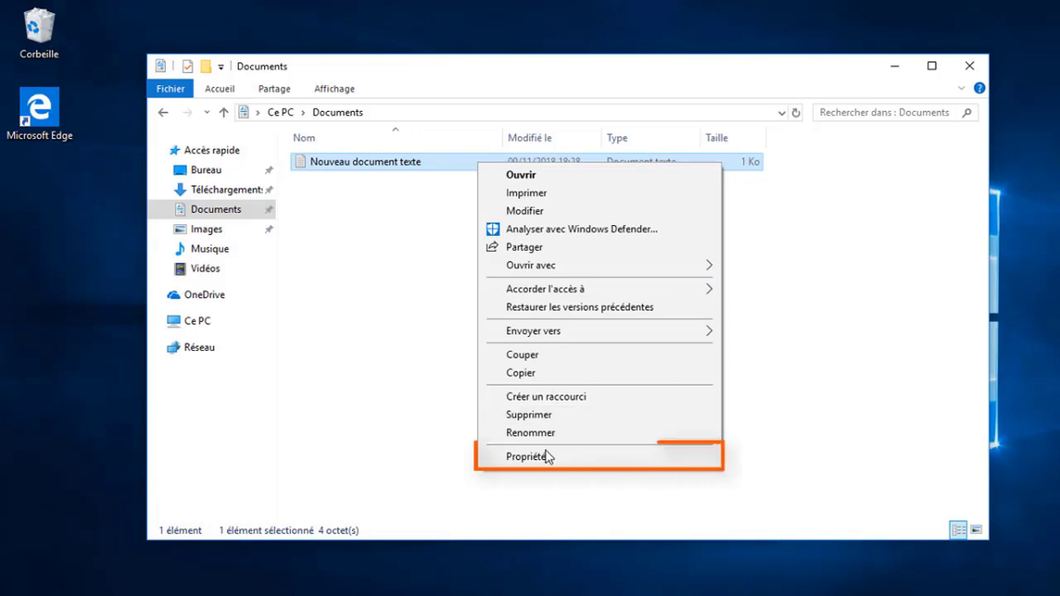
pyautogui.click(547, 459)
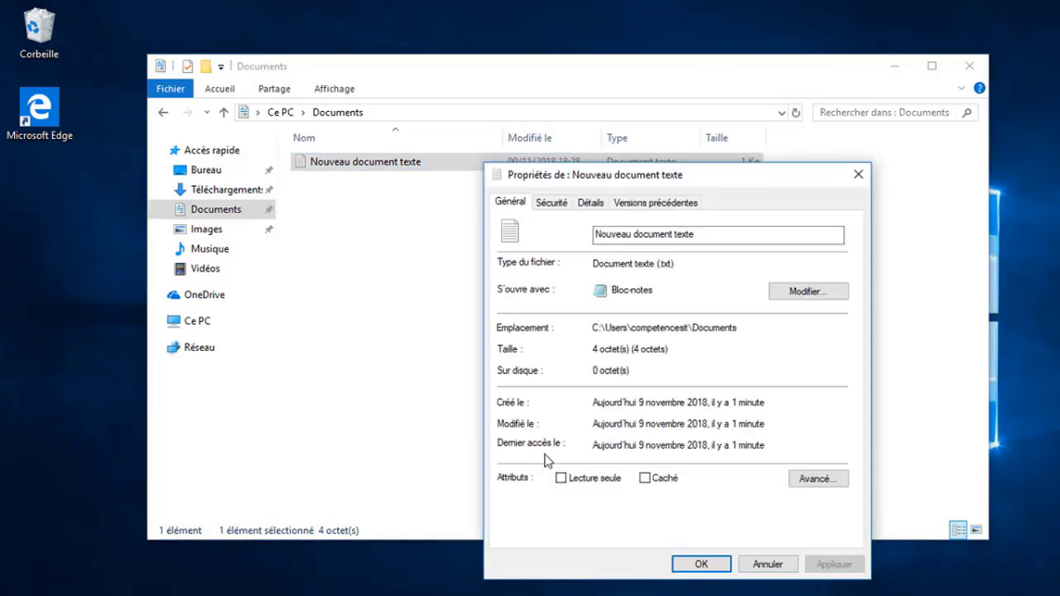
pyautogui.moveTo(618, 178); pyautogui.dragTo(545, 122)
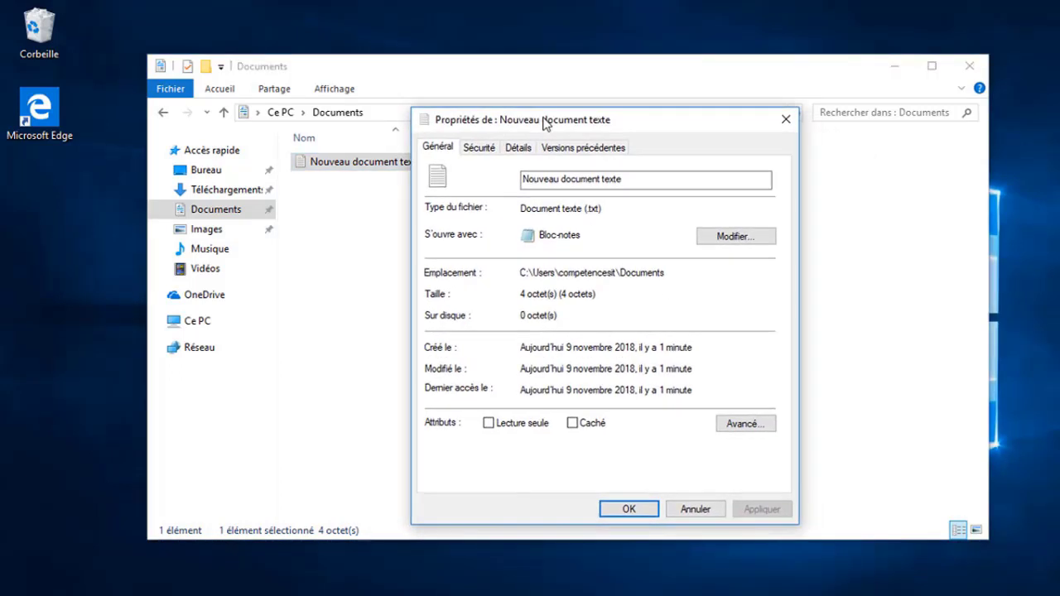
pyautogui.click(741, 431)
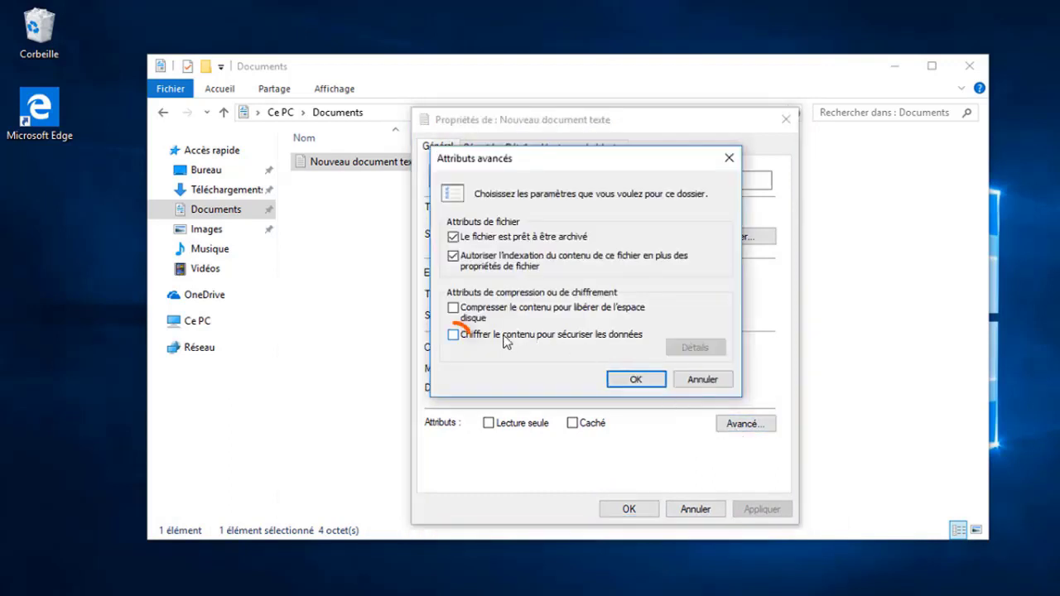
pyautogui.click(455, 336)
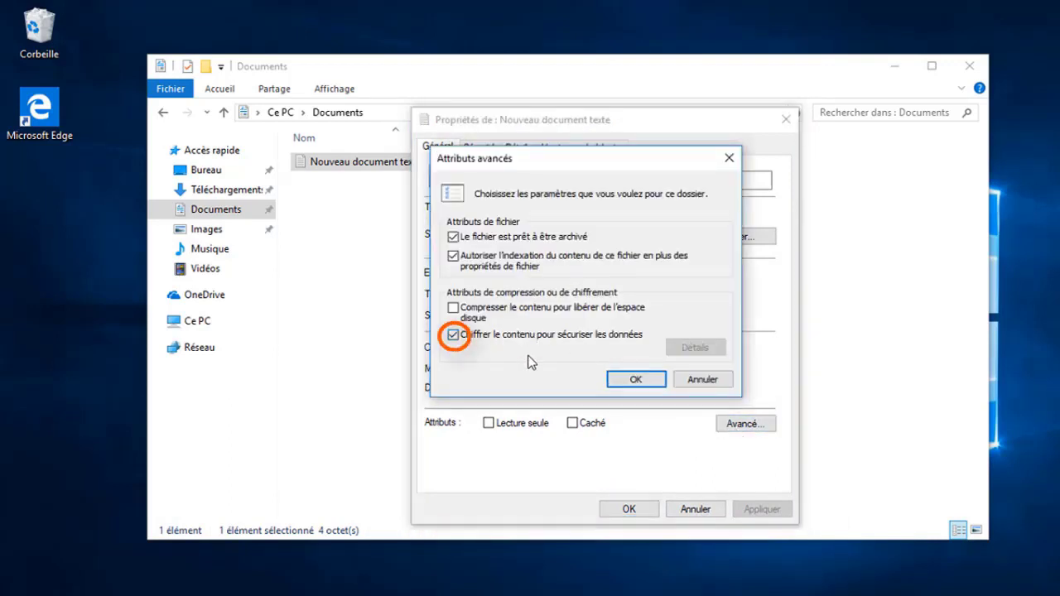
pyautogui.click(644, 381)
# - Apply the encryption to the file only, not its parent folder, and close the file's properties
pyautogui.click(762, 509)
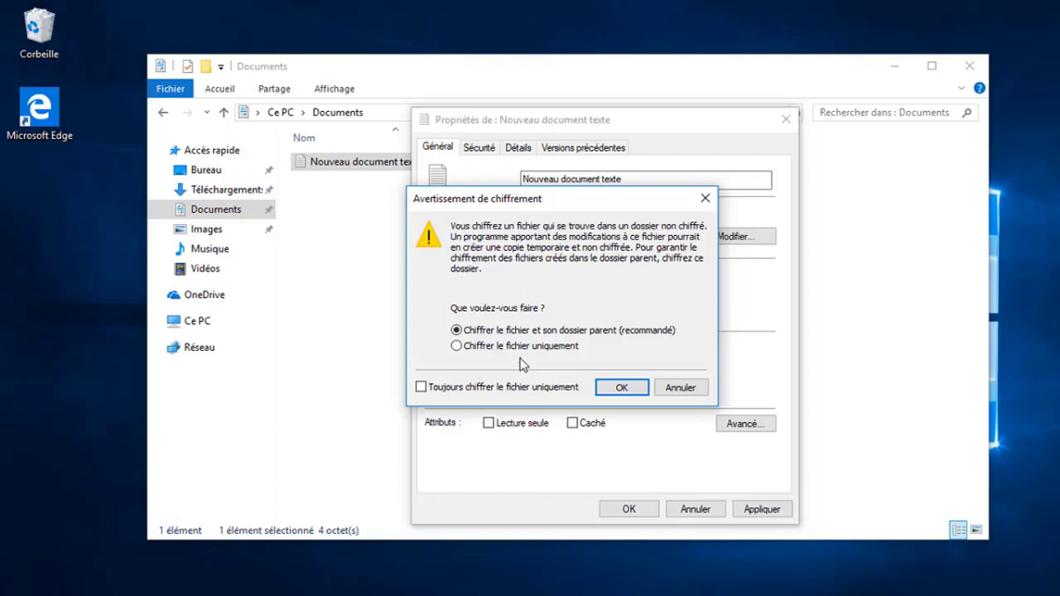
pyautogui.click(506, 348)
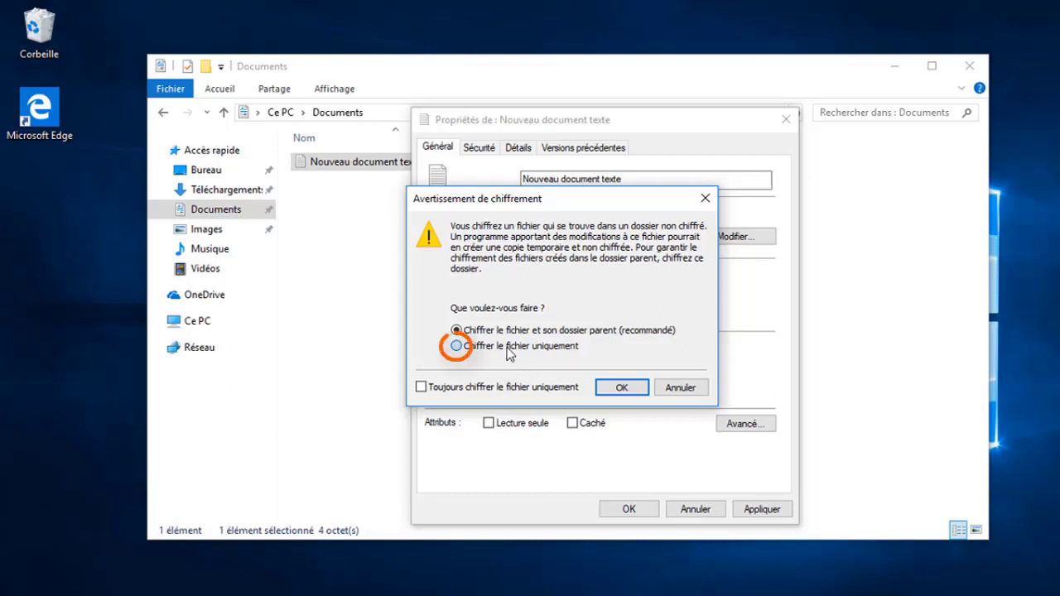
pyautogui.click(621, 387)
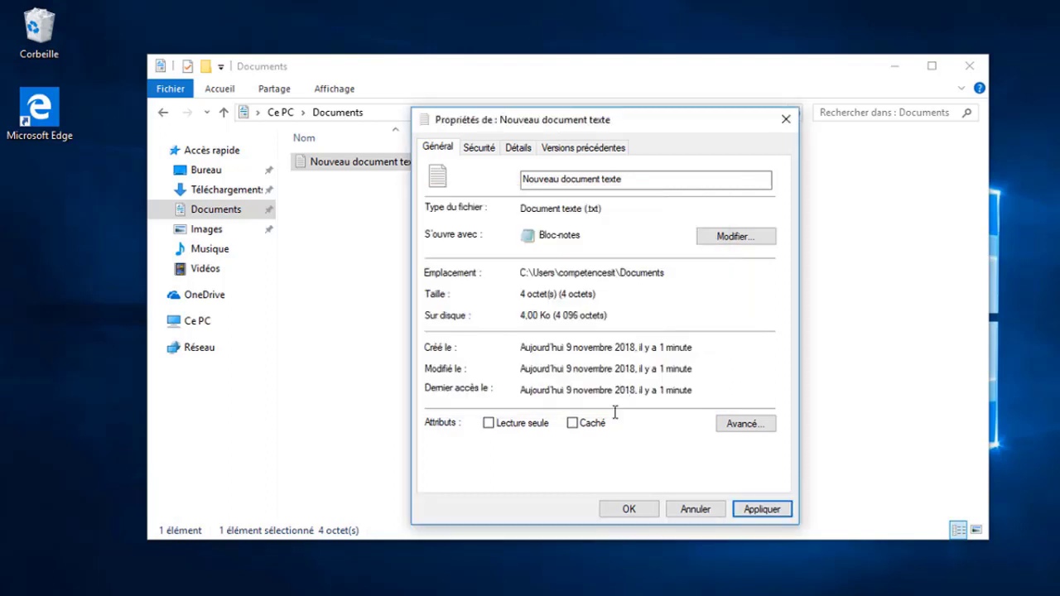
pyautogui.click(625, 509)
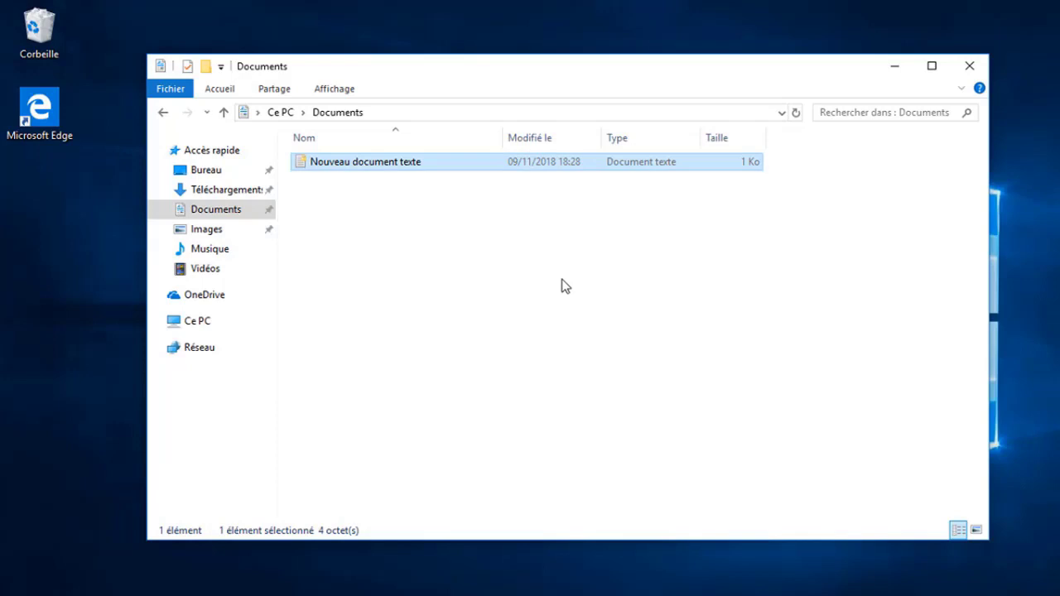
# - Reopen the encrypted text document, add "1" after "test", save the change and close it
pyautogui.doubleClick(466, 164)
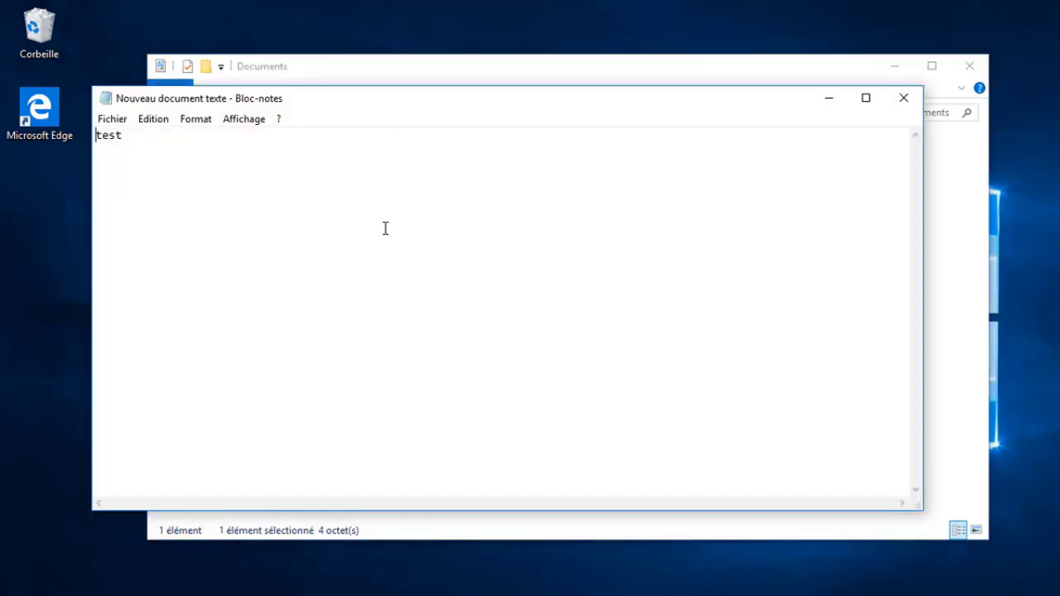
pyautogui.click(149, 149)
pyautogui.write('1')
pyautogui.hotkey('ctrl', 's')
pyautogui.click(904, 98)
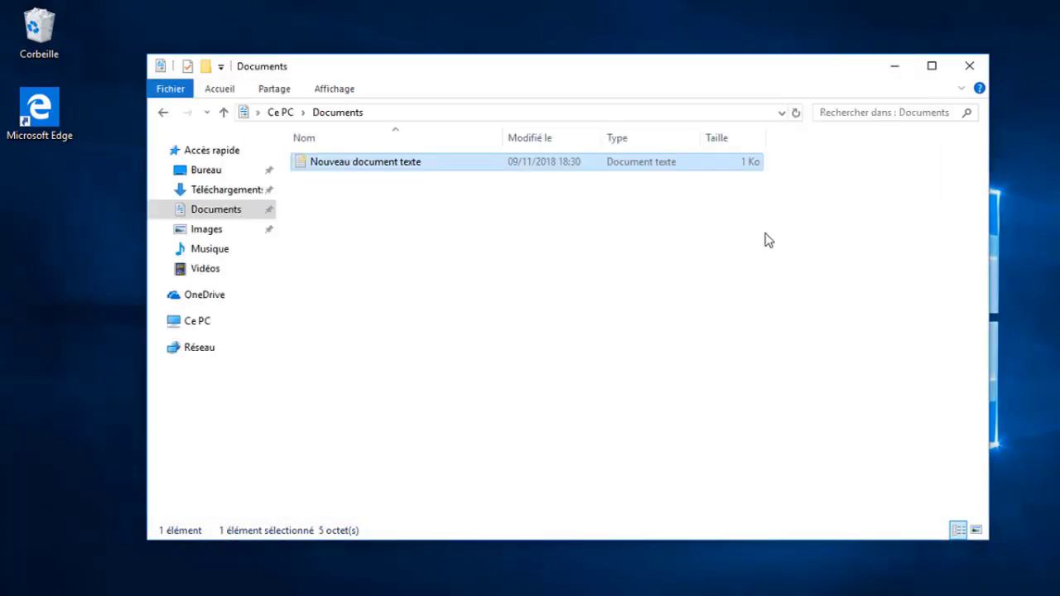